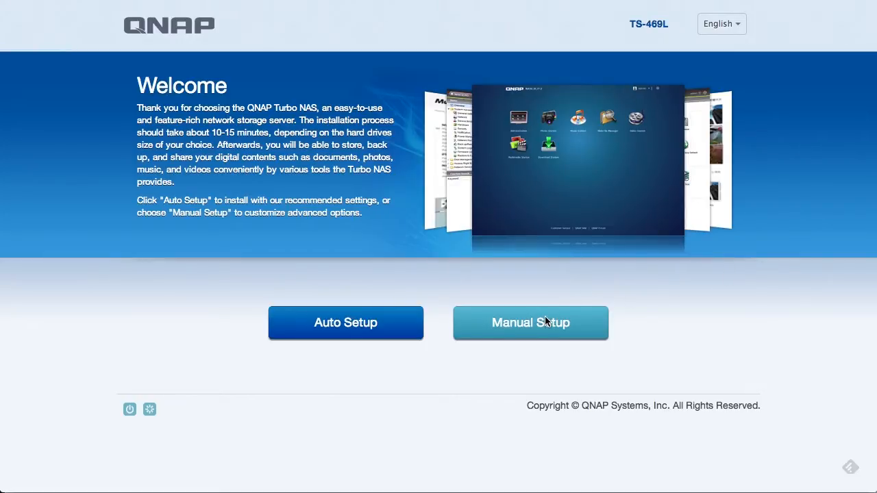
Start the manual setup and rename the NAS to nastier
left_click(526, 325)
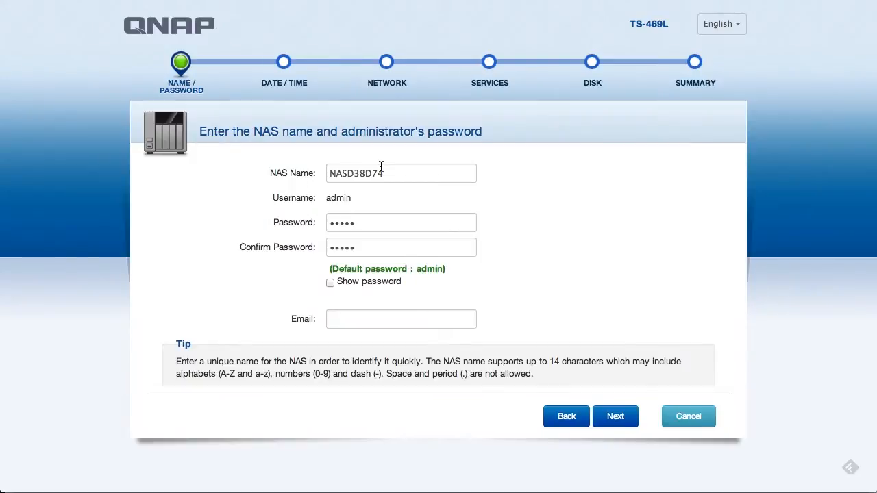
left_click_drag(388, 173, 320, 173)
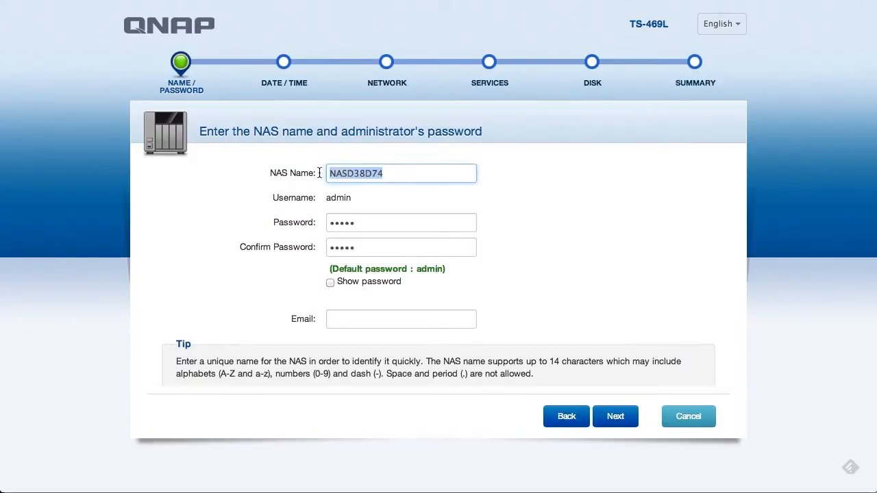
type("nas")
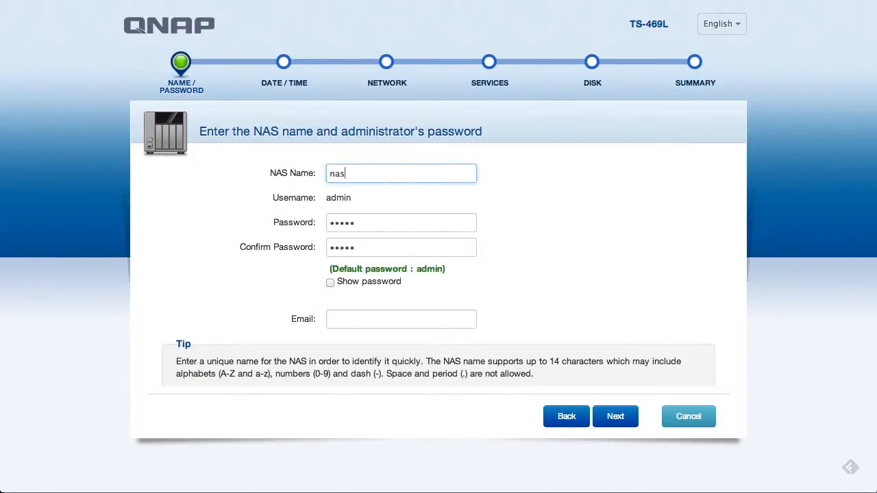
type("tiest")
key("BackSpace")
key("BackSpace")
key("BackSpace")
type("er")
Replace the default admin password with a new confirmed one and enter the notification e-mail address
left_click_drag(372, 224, 295, 221)
key("BackSpace")
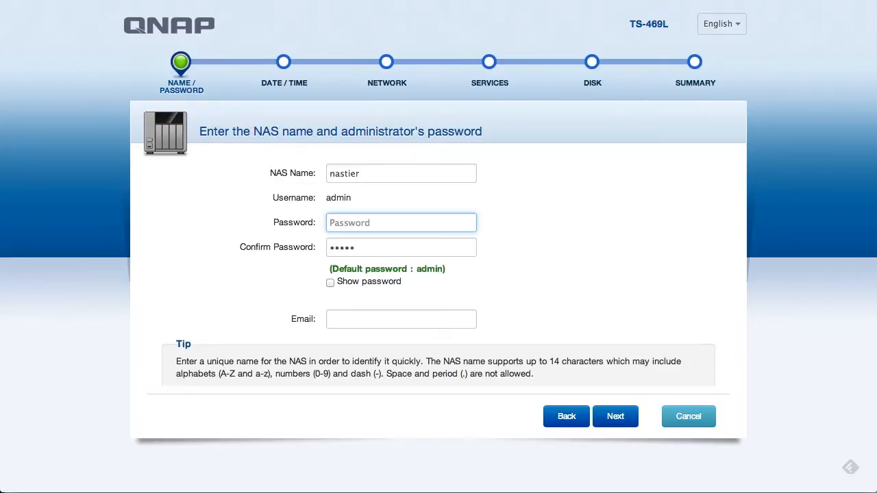
type("**************")
key("Tab")
type("**************")
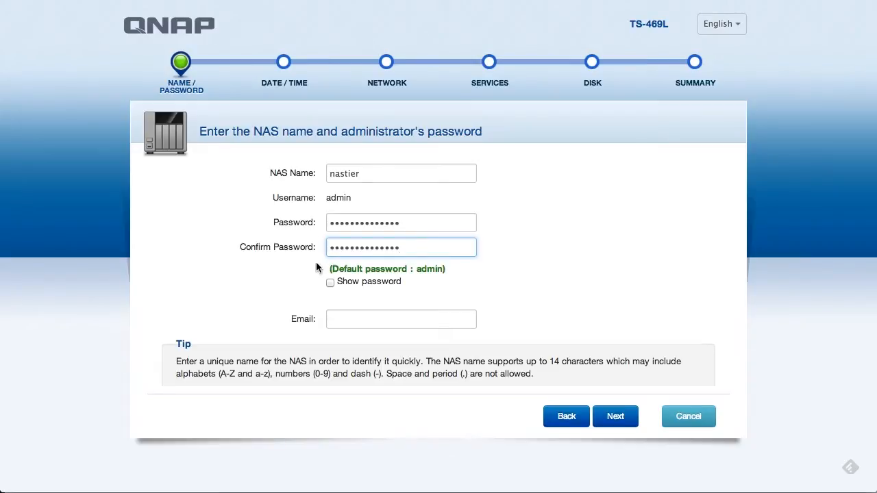
left_click(372, 319)
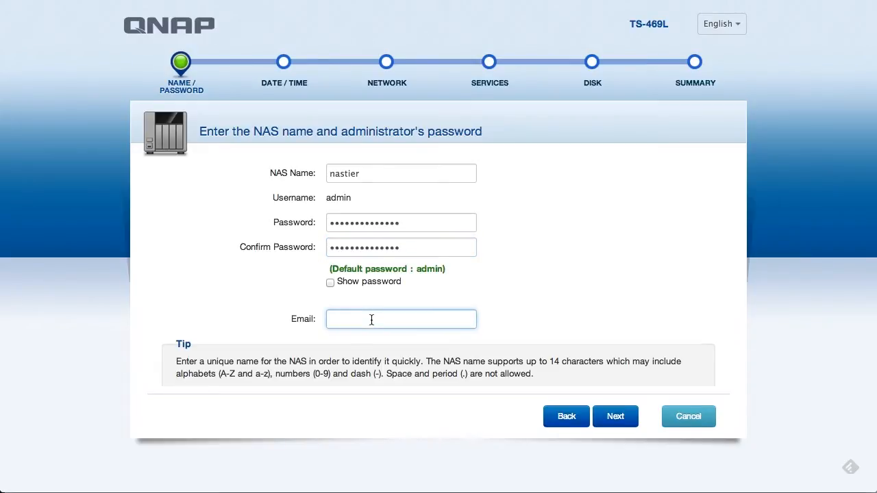
Choose Eastern Time (US & Canada) and enable and test time sync with pool.ntp.org
left_click(613, 420)
left_click(459, 171)
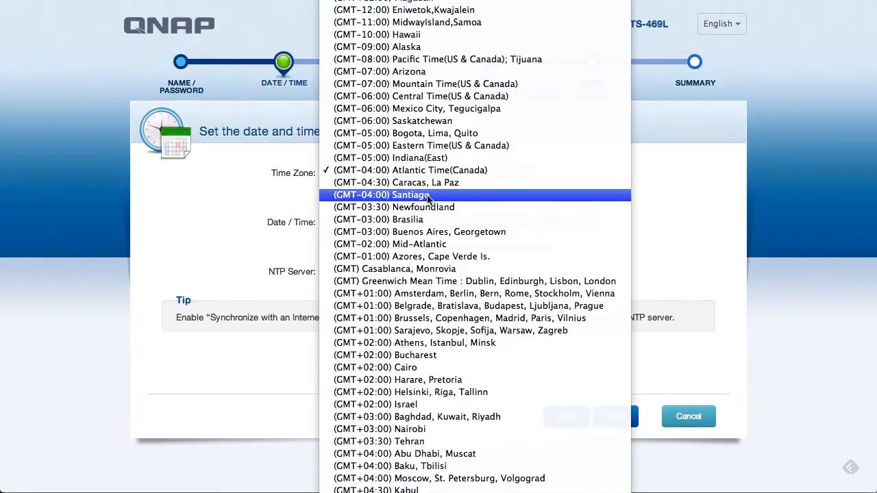
left_click(452, 146)
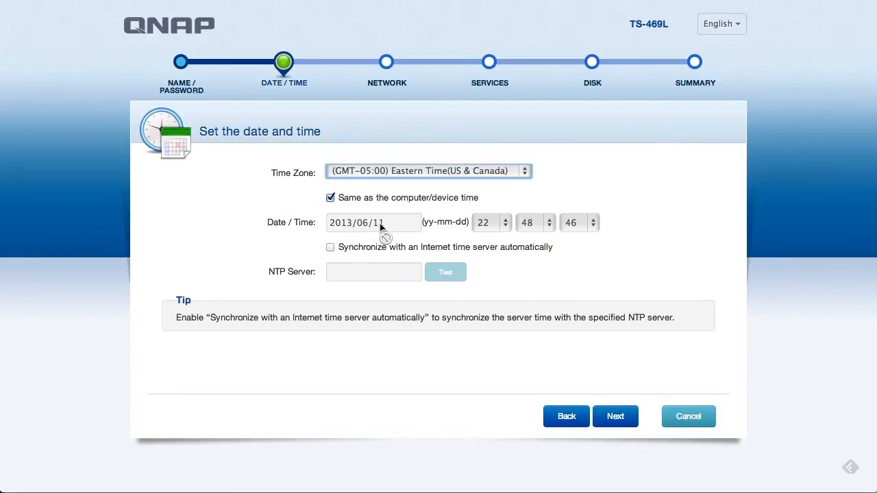
left_click(330, 247)
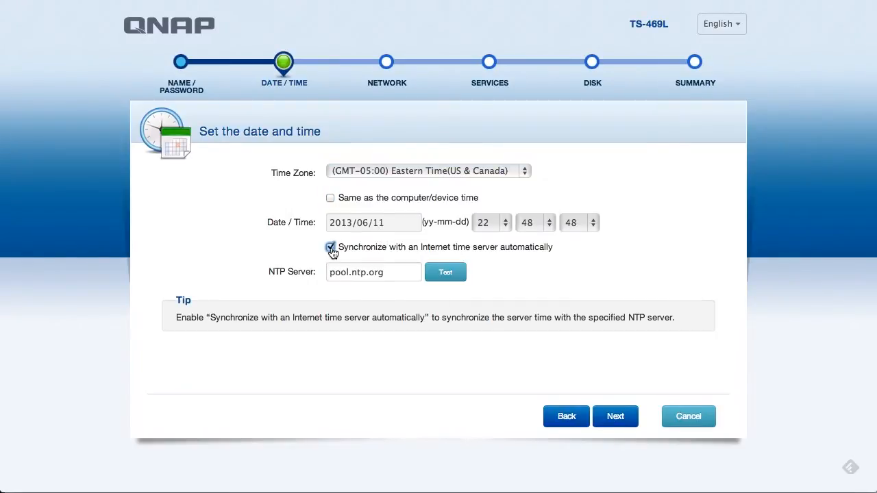
left_click(446, 277)
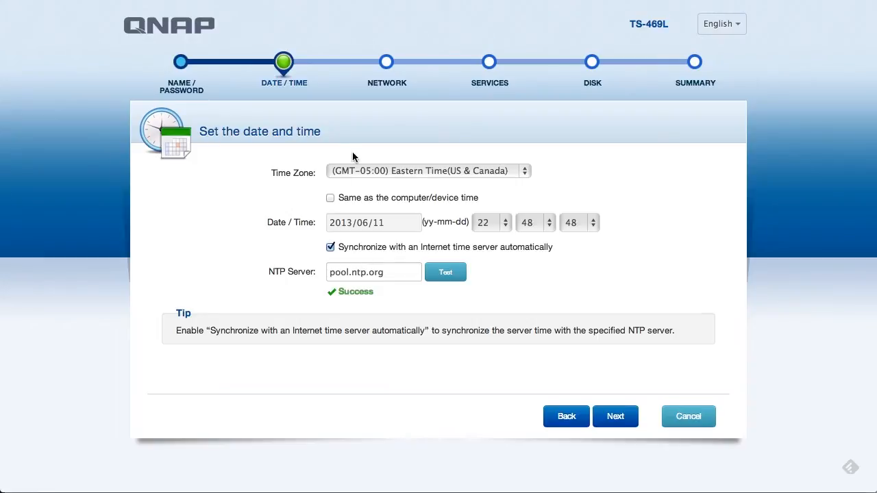
Leave Network on automatic IP and tick Windows and Linux/UNIX file sharing on Services
left_click(616, 416)
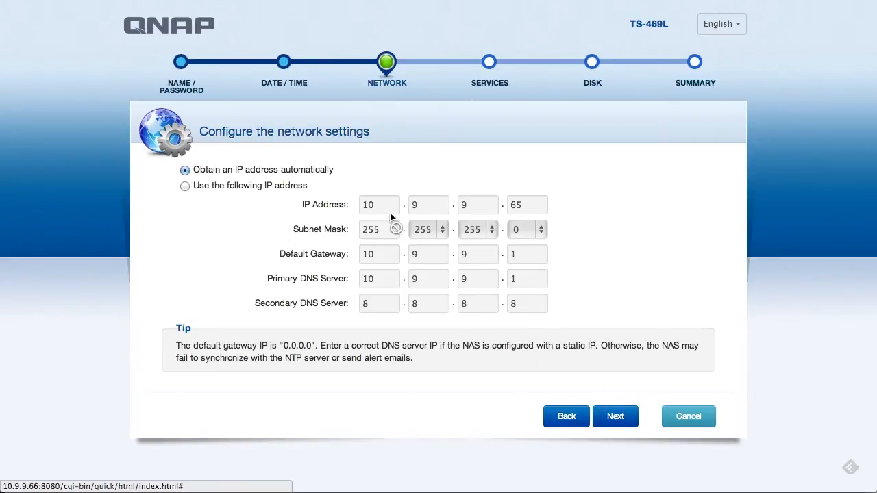
left_click(616, 418)
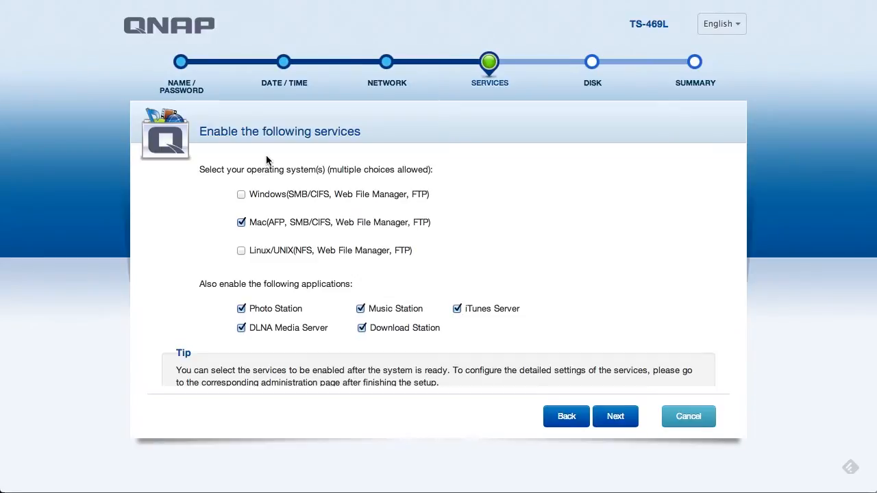
left_click(241, 194)
left_click(242, 252)
left_click(610, 421)
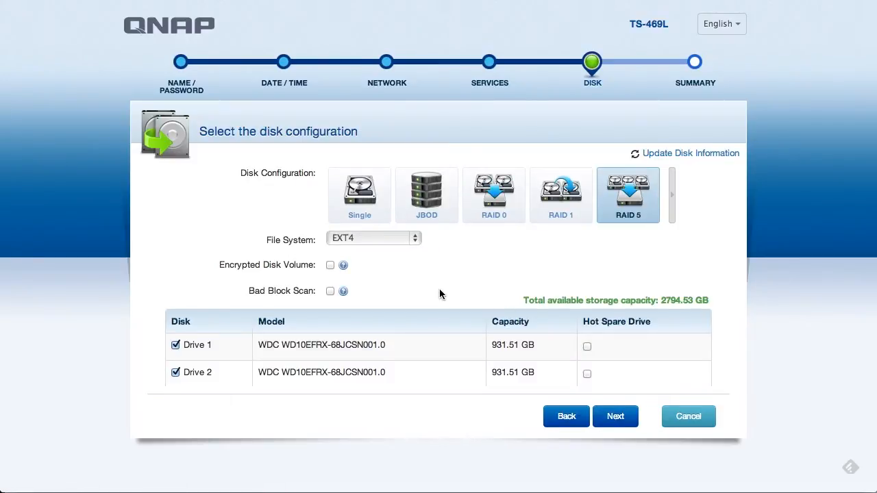
Review the RAID options and keep RAID 5 with EXT4, leaving encryption and bad block scan unticked
scroll(439, 288, "down", 5)
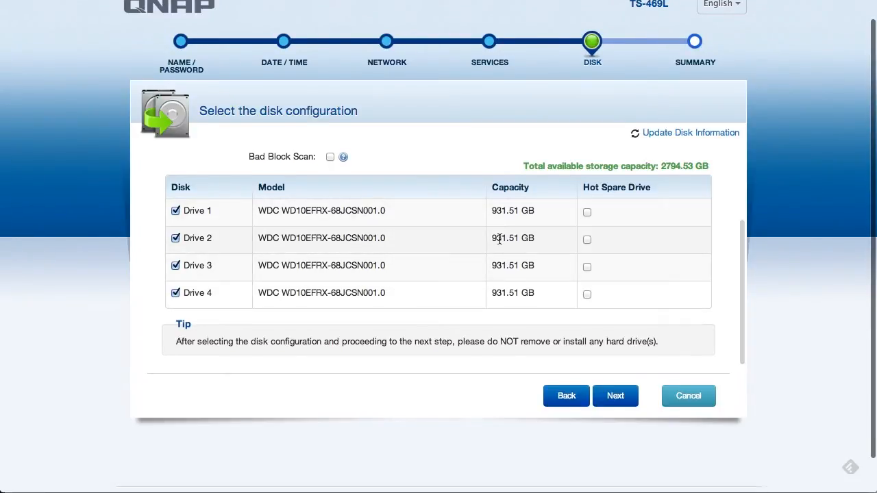
scroll(499, 237, "up", 1)
scroll(498, 238, "up", 3)
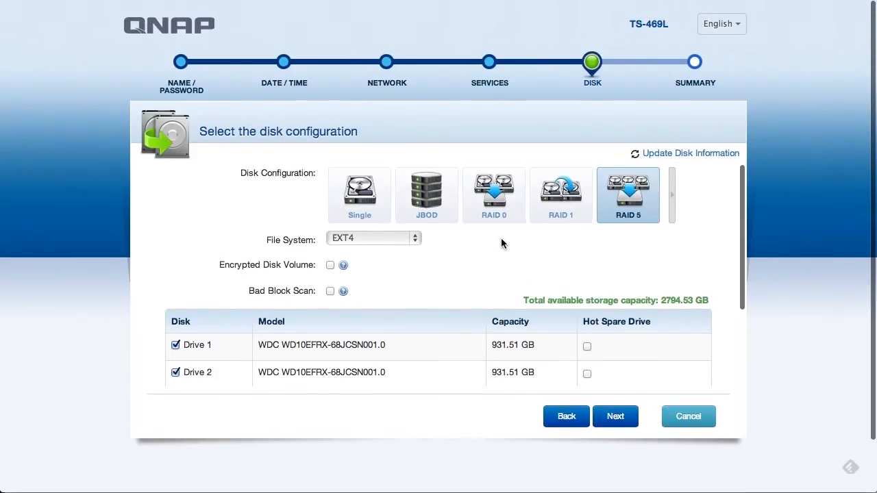
mouse_move(631, 206)
left_click(672, 199)
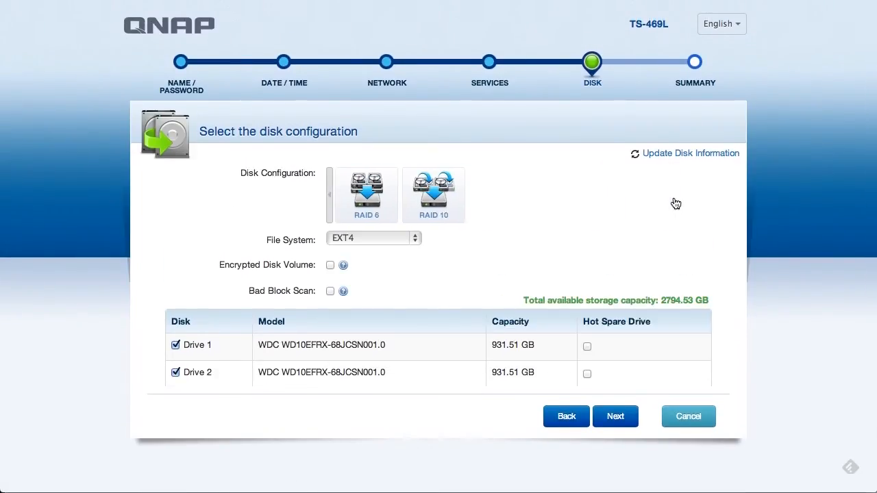
mouse_move(442, 200)
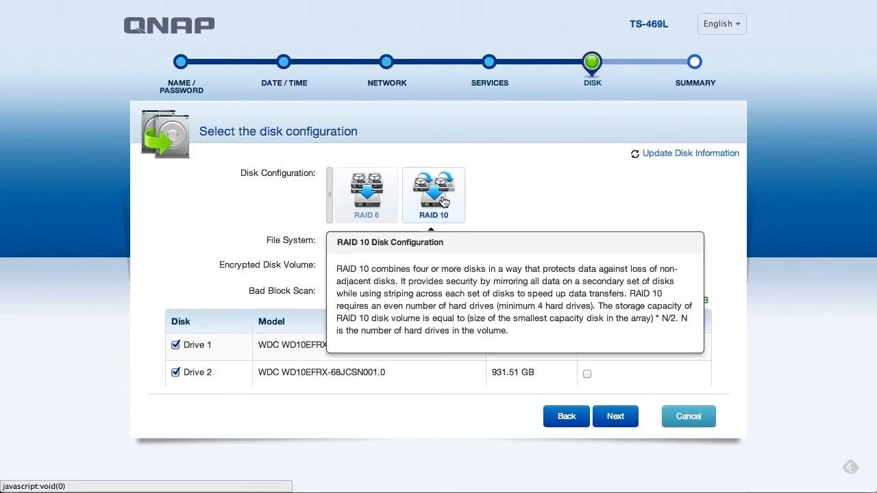
left_click(330, 197)
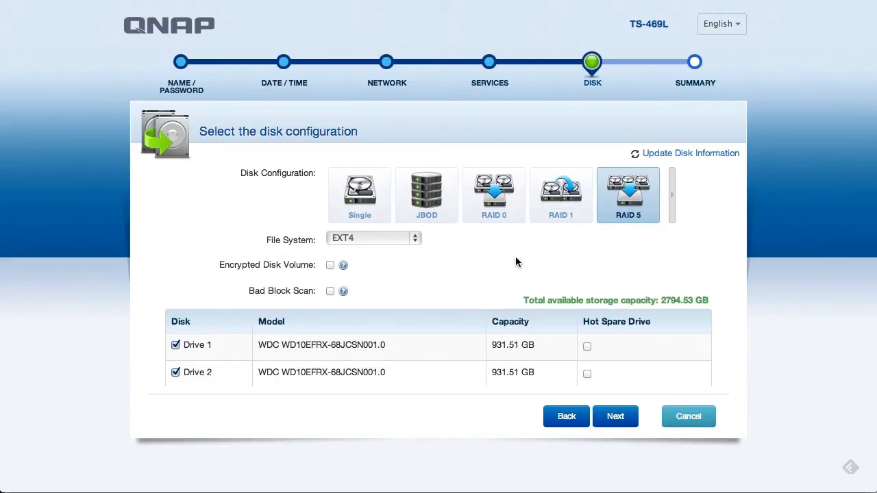
left_click(381, 239)
left_click(380, 238)
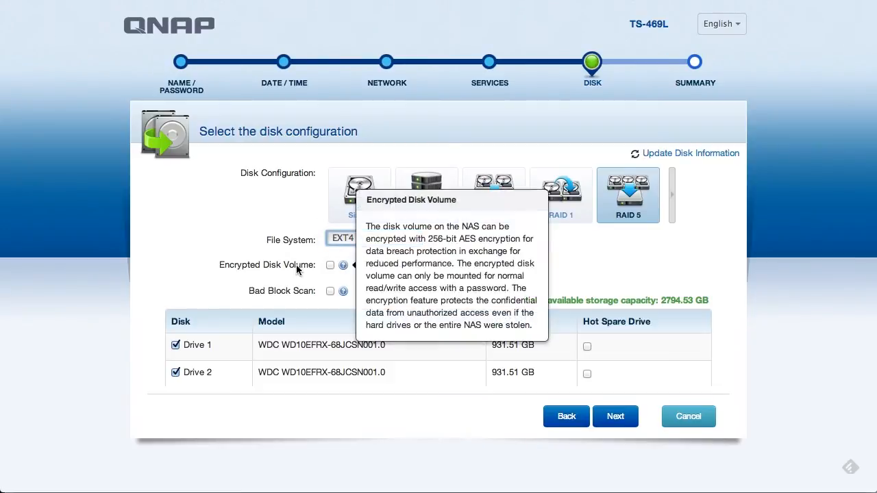
mouse_move(341, 268)
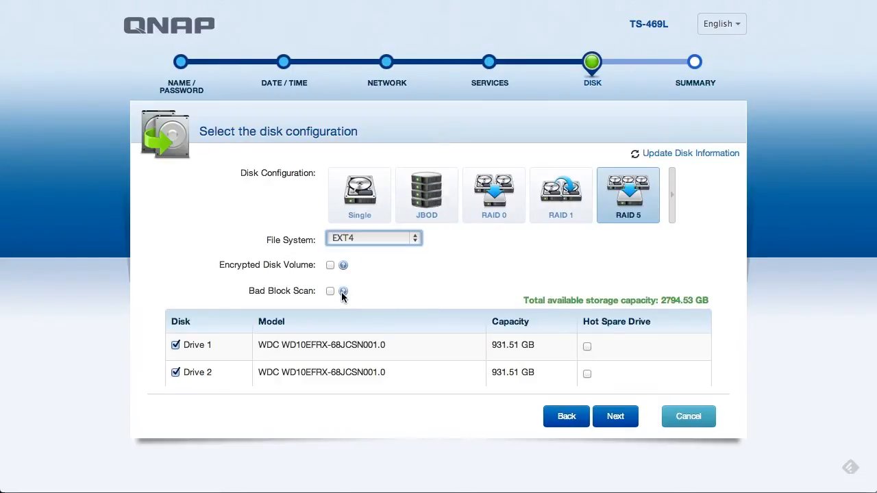
mouse_move(342, 293)
Apply the settings from the Summary and confirm the RAID 5 disk initialization warning
left_click(616, 421)
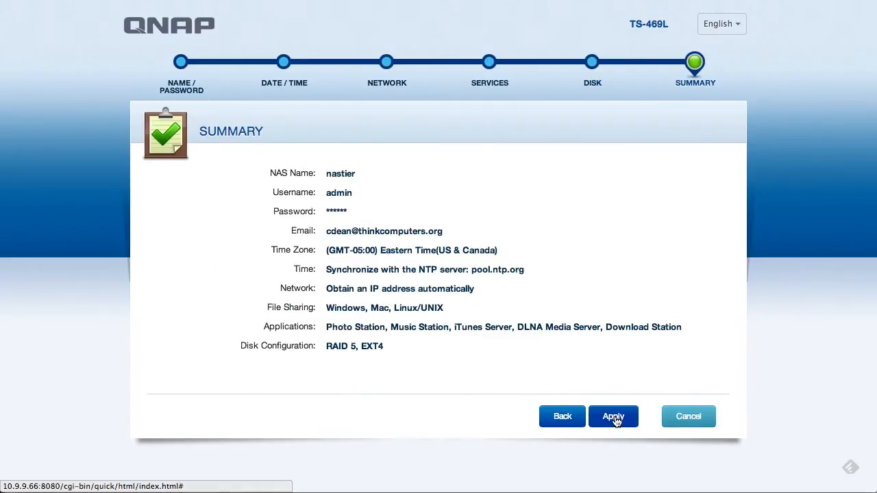
left_click(616, 419)
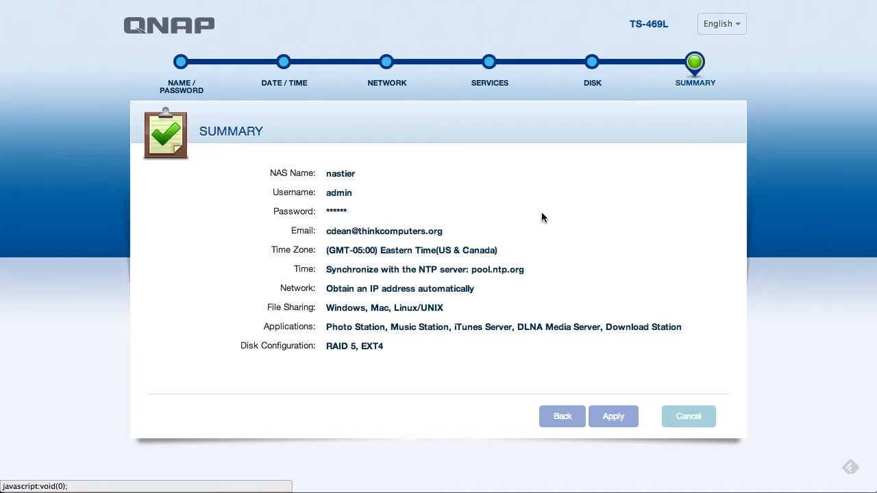
left_click(542, 218)
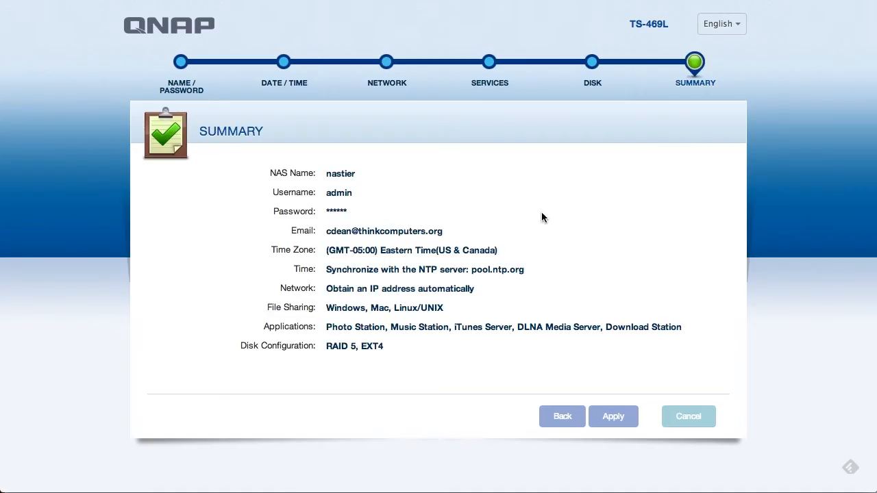